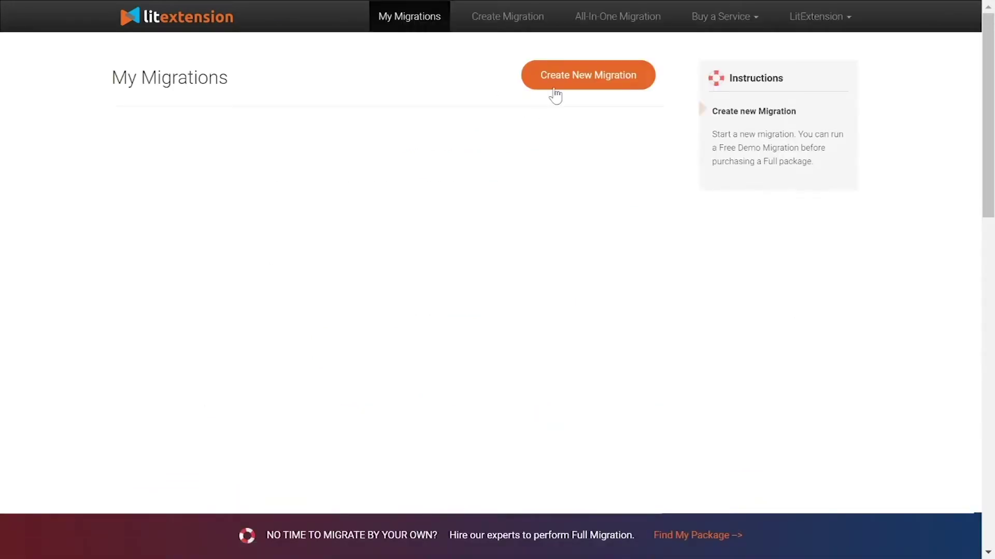
Step: Create a new migration and set the source cart type to CS-Cart
{"action": "left_click", "coordinate": [568, 83]}
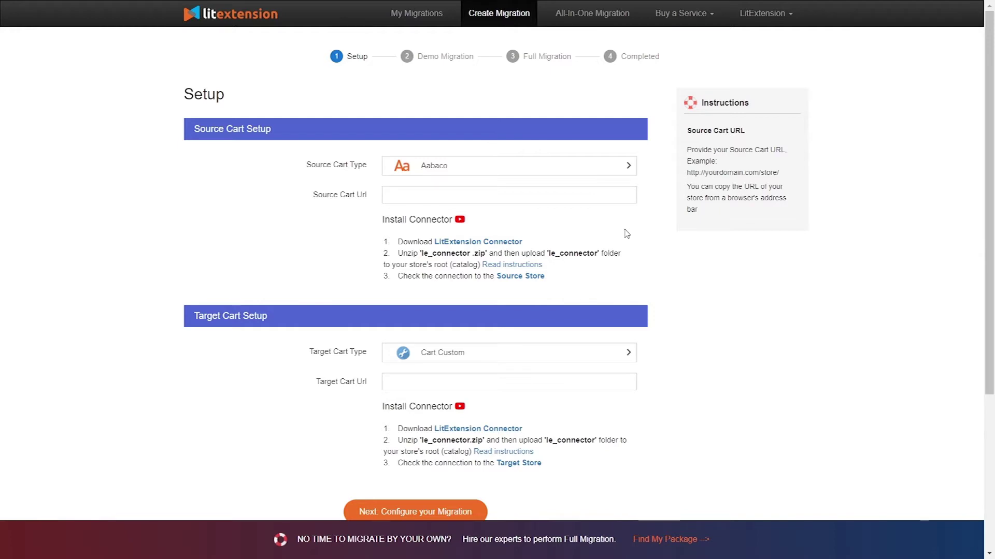
{"action": "left_click", "coordinate": [529, 174]}
{"action": "type", "text": "cs"}
{"action": "left_click", "coordinate": [497, 210]}
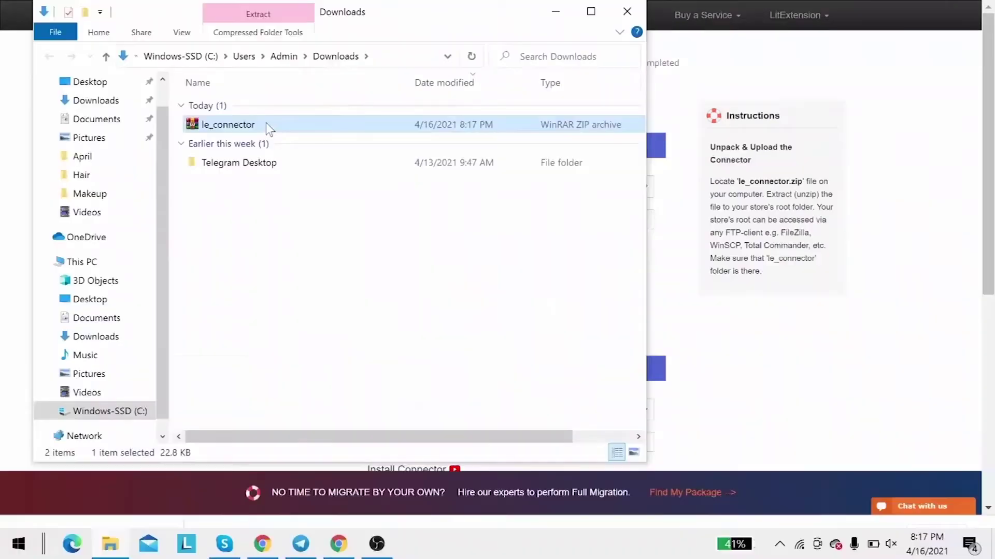
Step: Extract the le_connector archive in the Downloads folder and play the connector setup video in the source cart section
{"action": "right_click", "coordinate": [267, 126]}
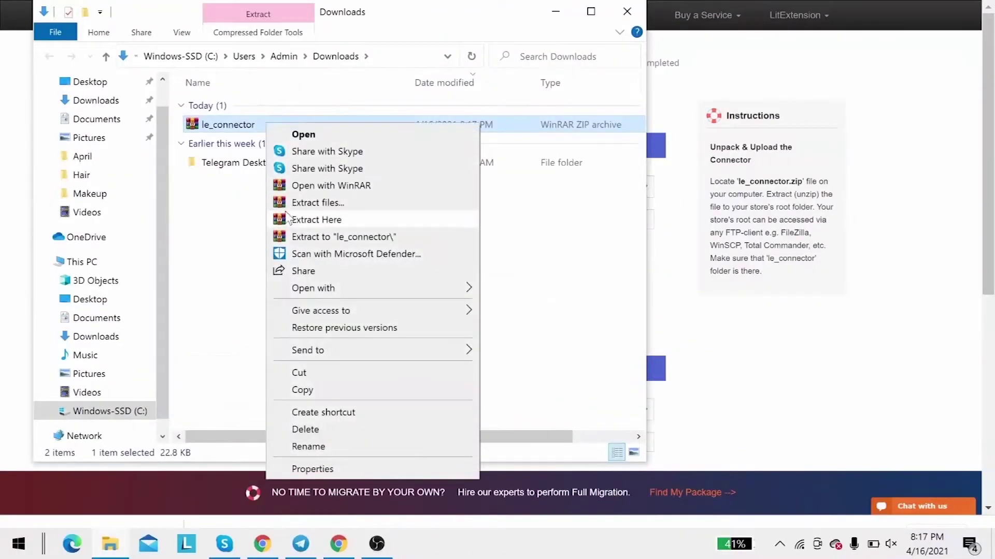
{"action": "left_click", "coordinate": [288, 219]}
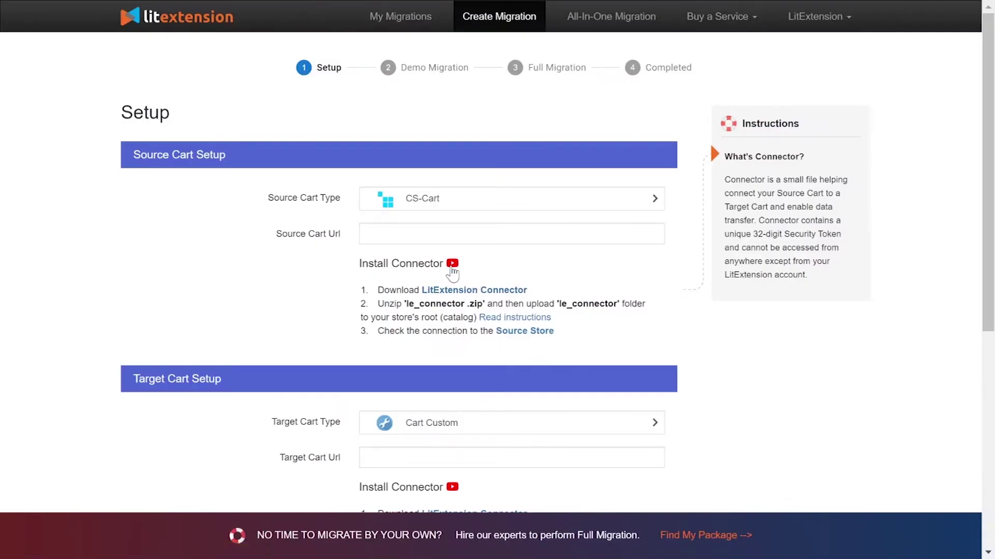
{"action": "left_click", "coordinate": [452, 264]}
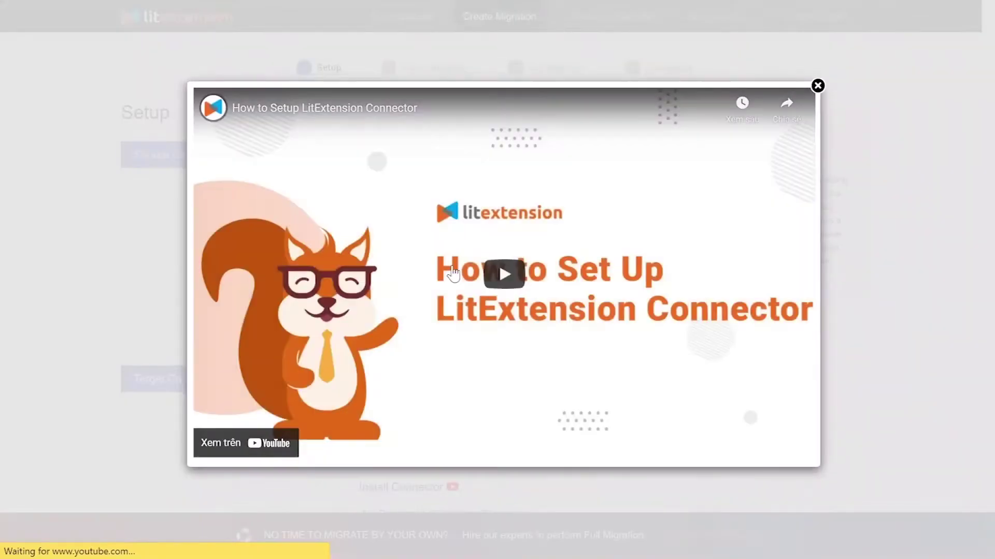
{"action": "left_click", "coordinate": [498, 276]}
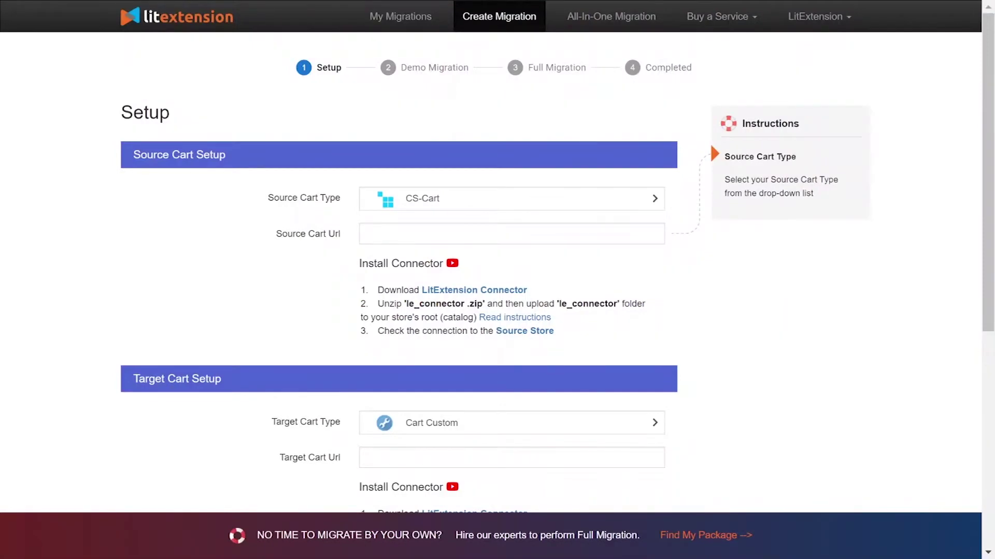
{"action": "left_click", "coordinate": [520, 234]}
{"action": "type", "text": "http://45.56.66.224/your_source_cart"}
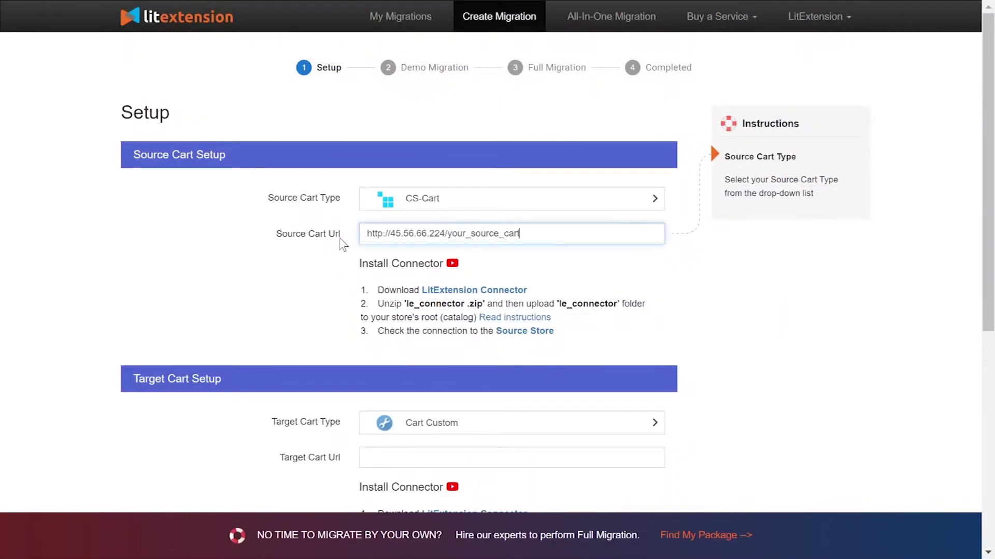
{"action": "left_click", "coordinate": [235, 260]}
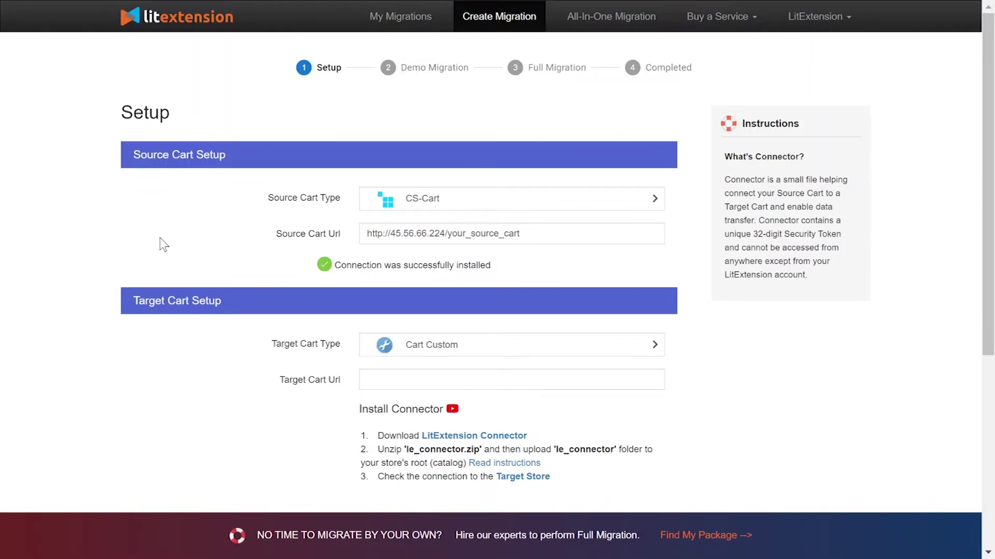
Step: Search the target cart types for "mag" and choose Magento as the target cart
{"action": "left_click", "coordinate": [615, 320]}
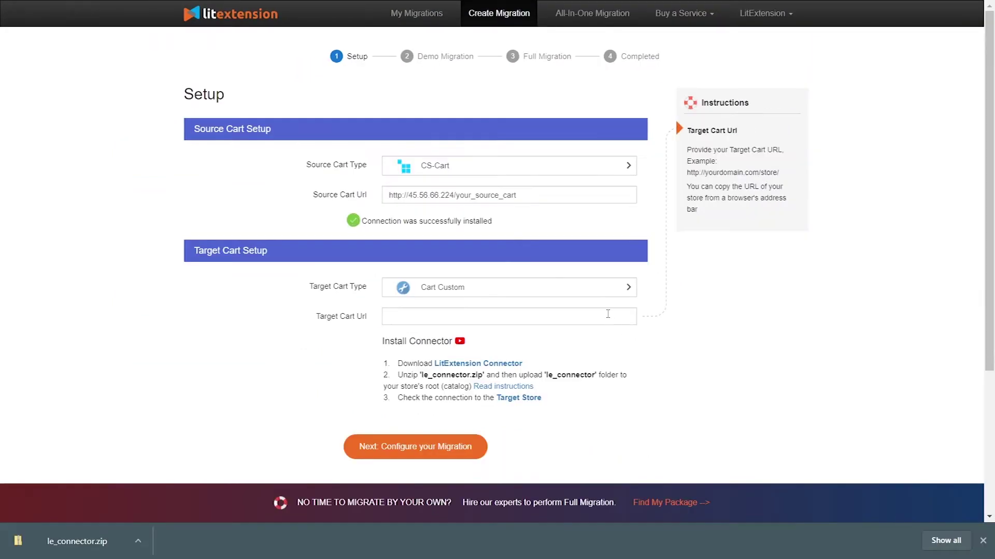
{"action": "left_click", "coordinate": [563, 289]}
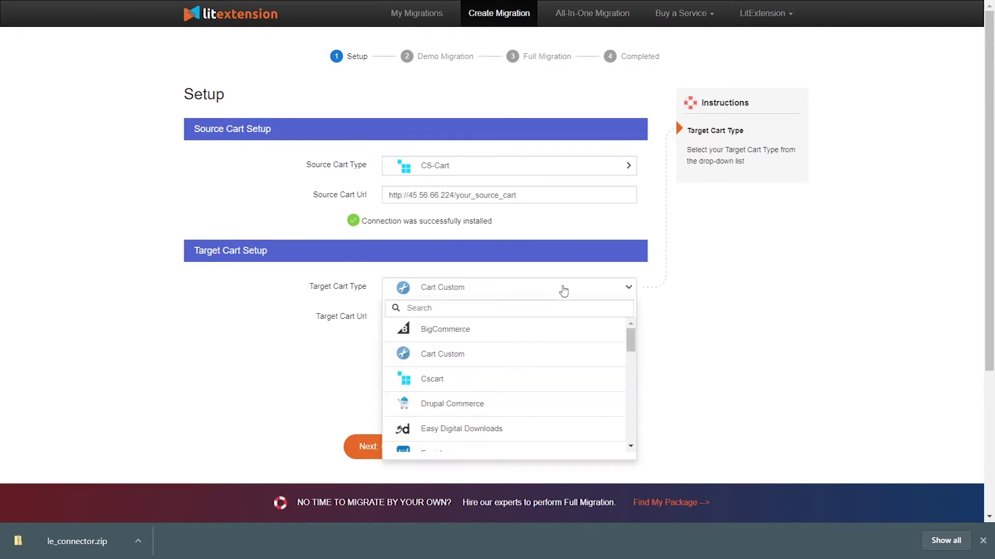
{"action": "type", "text": "mag"}
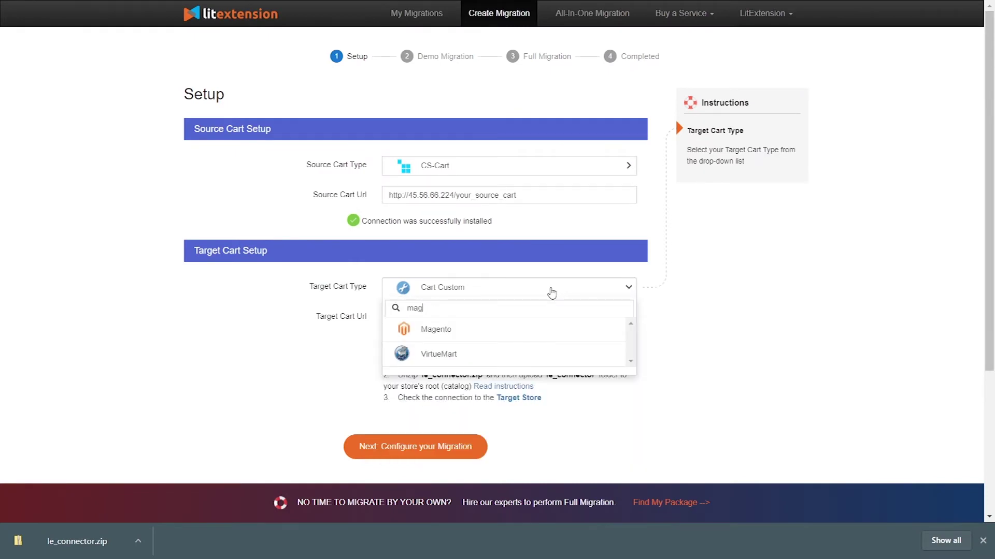
{"action": "key", "text": "Return"}
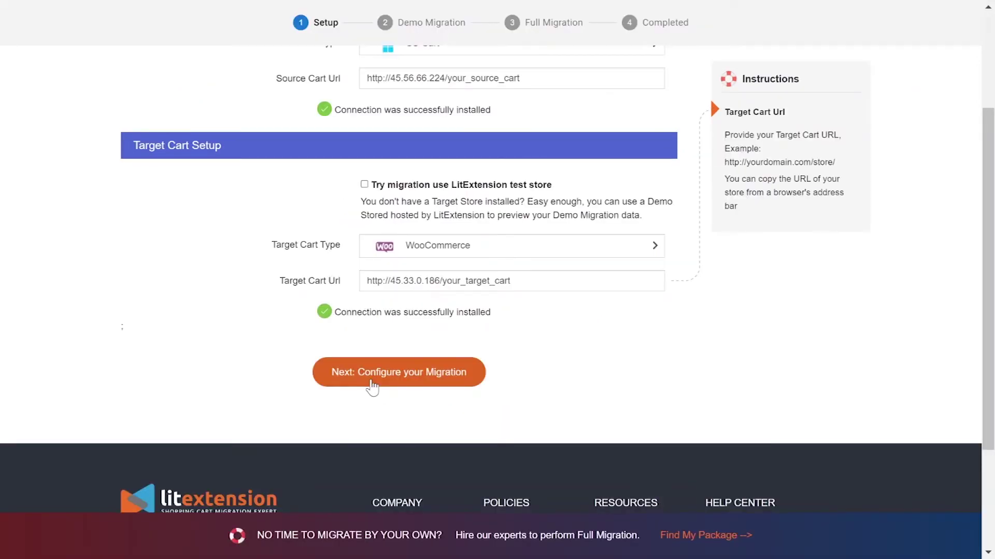
Step: Continue to the migration configuration and include all entities: products, customers, orders, pages, coupons and the product sub-entities
{"action": "left_click", "coordinate": [372, 385]}
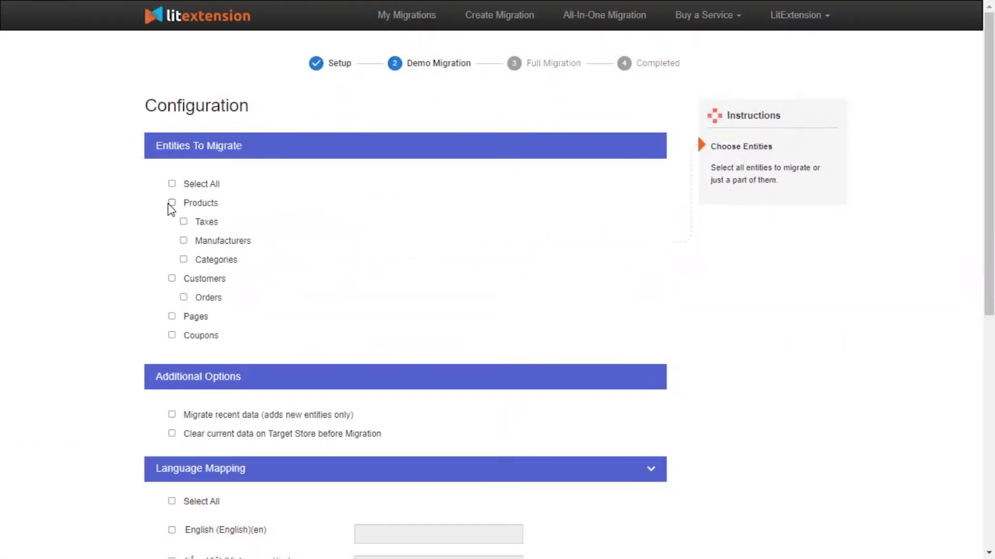
{"action": "left_click", "coordinate": [172, 203]}
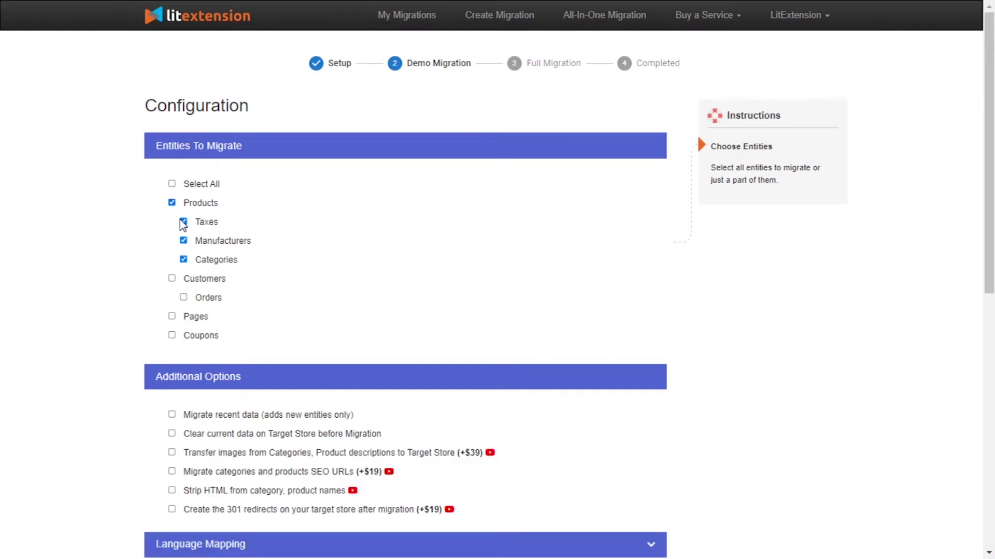
{"action": "left_click", "coordinate": [171, 279]}
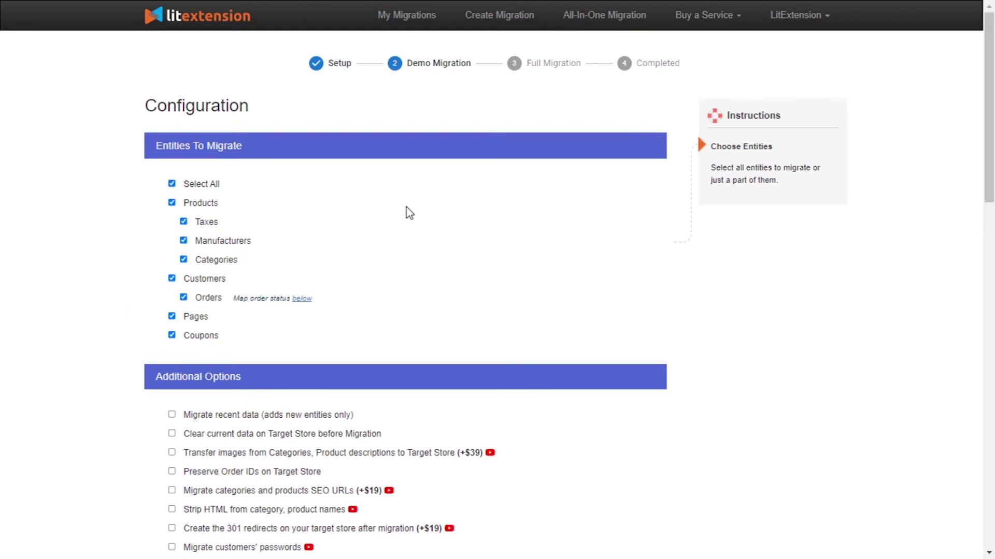
Step: Look through the additional options, then open and close the help video on migrating customers' passwords
{"action": "scroll", "coordinate": [472, 218], "scroll_direction": "down", "scroll_amount": 4}
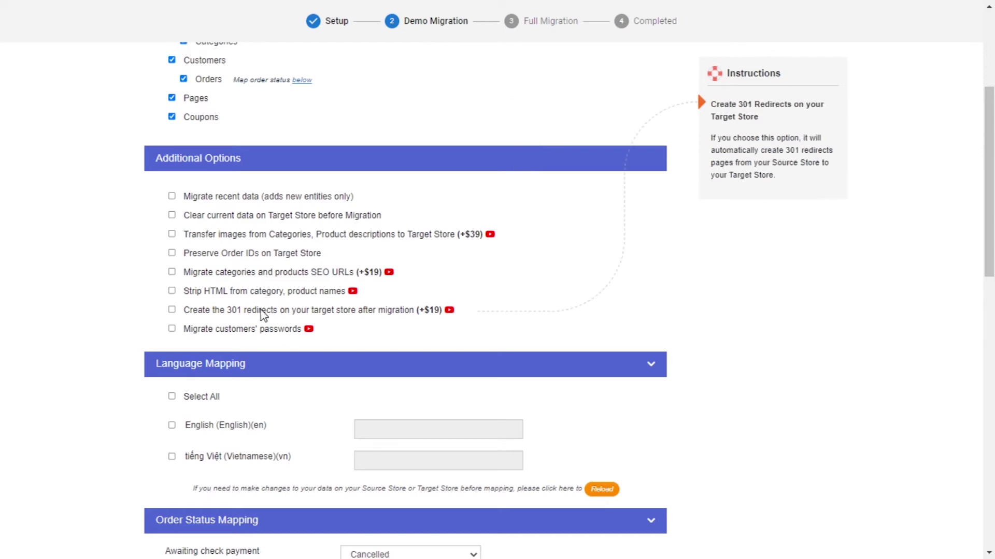
{"action": "left_click", "coordinate": [310, 330]}
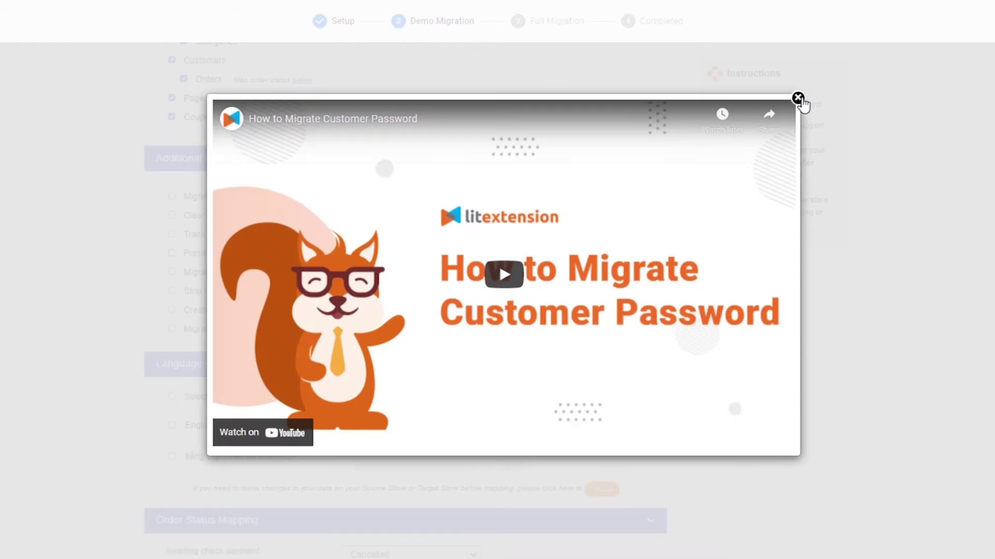
{"action": "left_click", "coordinate": [799, 98]}
Step: Map English to the default language in the language mapping and leave Vietnamese unselected
{"action": "scroll", "coordinate": [275, 347], "scroll_direction": "down", "scroll_amount": 2}
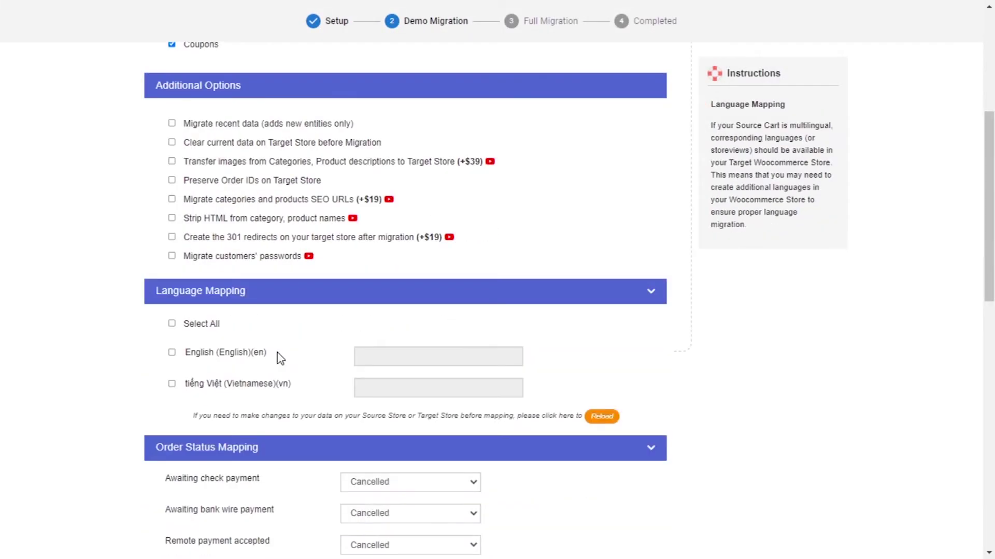
{"action": "left_click", "coordinate": [172, 324]}
{"action": "left_click", "coordinate": [172, 385]}
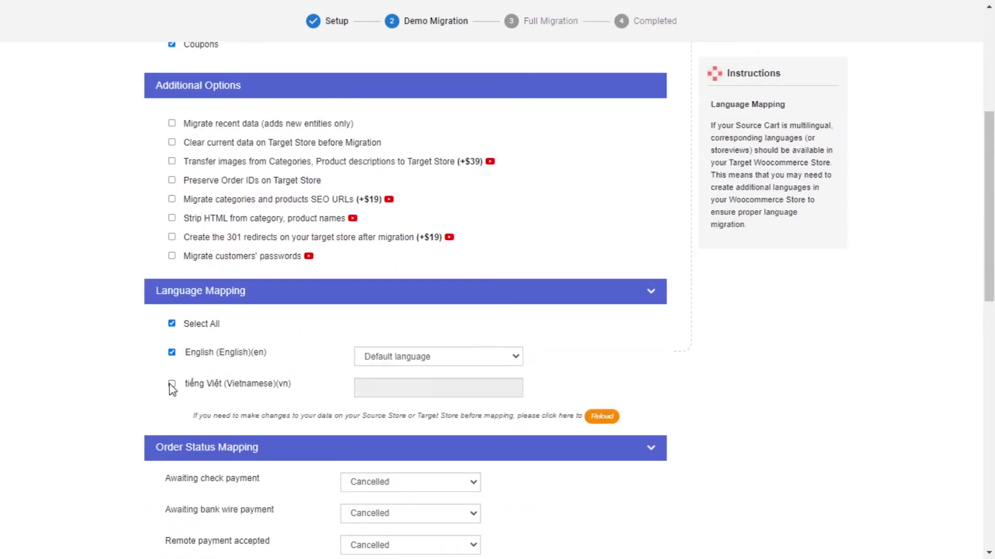
Step: Map Awaiting check payment to Failed, and Awaiting bank wire payment, Remote payment accepted, On backorder (not paid) and Awaiting Cash On Delivery validation to Completed
{"action": "scroll", "coordinate": [517, 333], "scroll_direction": "down", "scroll_amount": 4}
{"action": "left_click", "coordinate": [415, 263]}
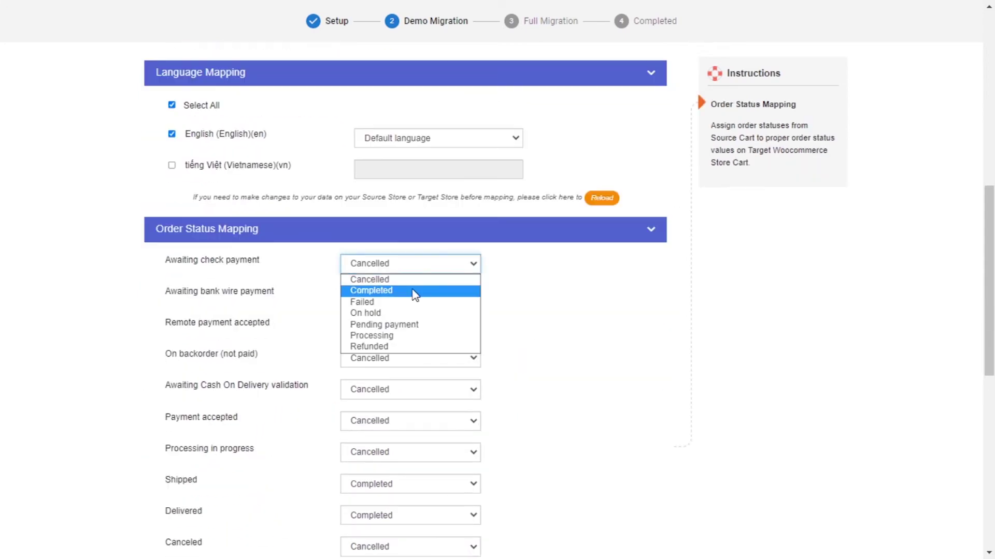
{"action": "left_click", "coordinate": [373, 302]}
{"action": "left_click", "coordinate": [399, 295]}
{"action": "left_click", "coordinate": [399, 322]}
{"action": "left_click", "coordinate": [399, 327]}
{"action": "left_click", "coordinate": [396, 351]}
{"action": "left_click", "coordinate": [395, 358]}
{"action": "left_click", "coordinate": [393, 383]}
{"action": "left_click", "coordinate": [395, 389]}
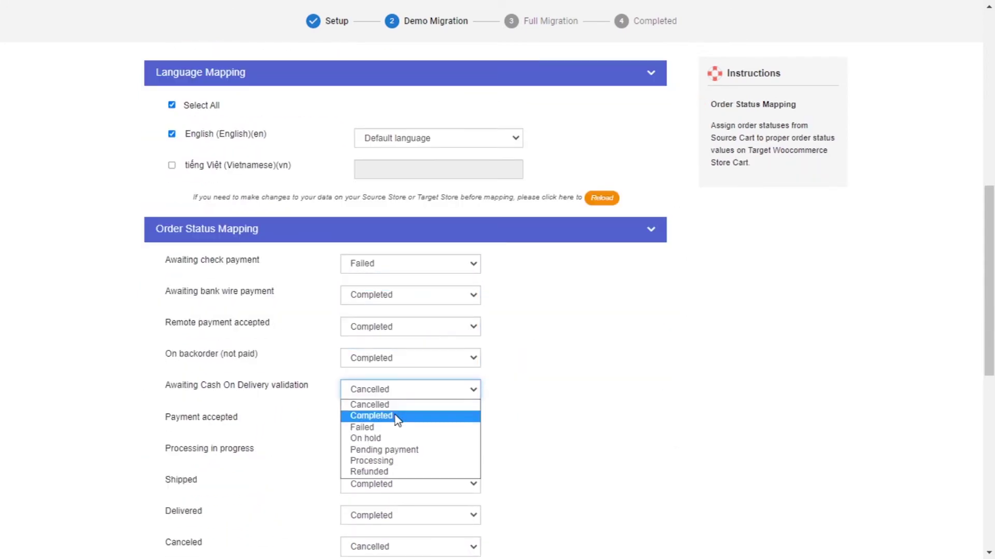
{"action": "left_click", "coordinate": [395, 414]}
Step: Map the order statuses Payment accepted to Failed, Processing in progress to Completed and Shipped to Cancelled
{"action": "scroll", "coordinate": [404, 290], "scroll_direction": "down", "scroll_amount": 3}
{"action": "left_click", "coordinate": [403, 283]}
{"action": "left_click", "coordinate": [399, 304]}
{"action": "left_click", "coordinate": [399, 306]}
{"action": "left_click", "coordinate": [397, 336]}
{"action": "left_click", "coordinate": [396, 338]}
{"action": "left_click", "coordinate": [395, 370]}
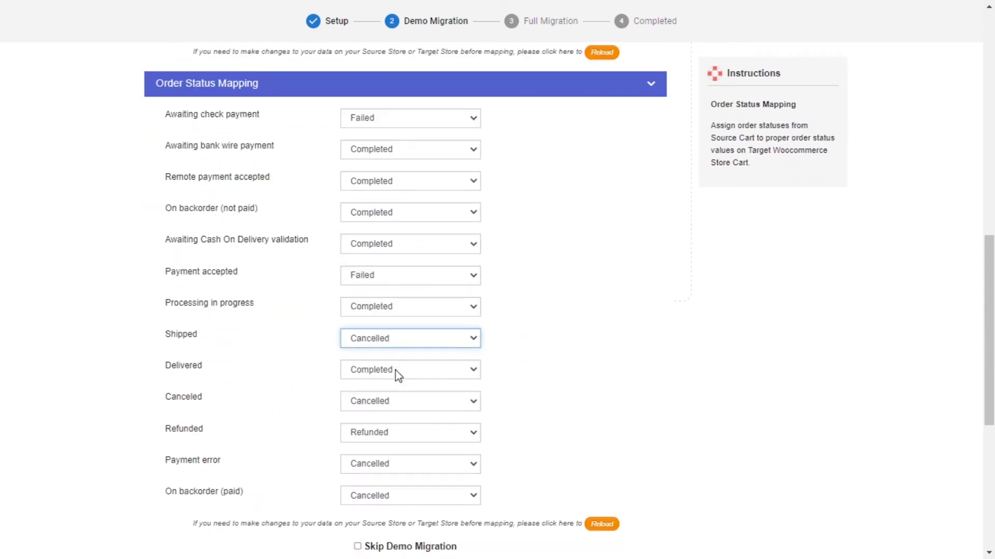
Step: Map the order statuses Delivered, Canceled, Refunded, Payment error and On backorder (paid) to Completed
{"action": "left_click", "coordinate": [396, 371]}
{"action": "left_click", "coordinate": [397, 399]}
{"action": "left_click", "coordinate": [399, 403]}
{"action": "left_click", "coordinate": [402, 431]}
{"action": "scroll", "coordinate": [402, 431], "scroll_direction": "down", "scroll_amount": 2}
{"action": "left_click", "coordinate": [399, 360]}
{"action": "left_click", "coordinate": [402, 390]}
{"action": "left_click", "coordinate": [399, 392]}
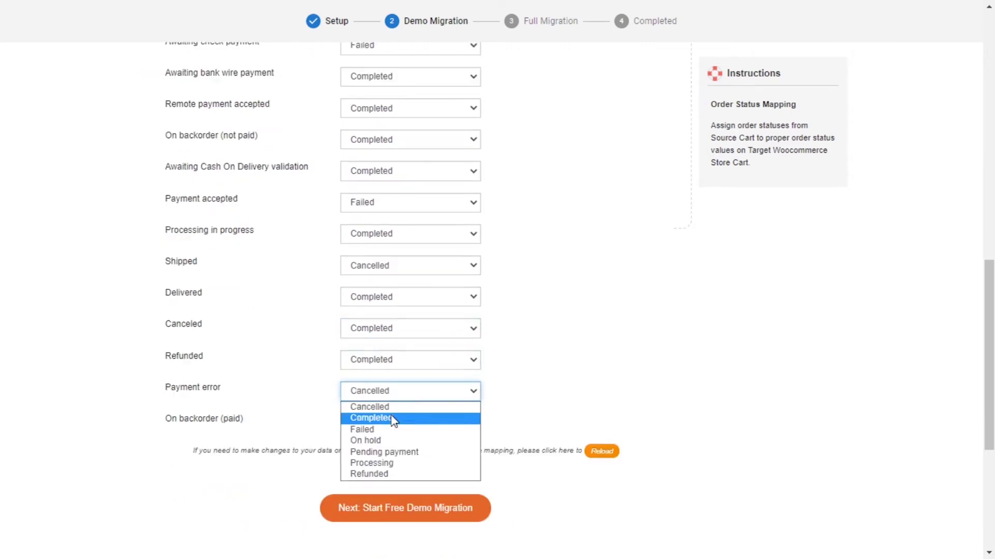
{"action": "left_click", "coordinate": [395, 416]}
{"action": "left_click", "coordinate": [396, 422]}
{"action": "left_click", "coordinate": [394, 449]}
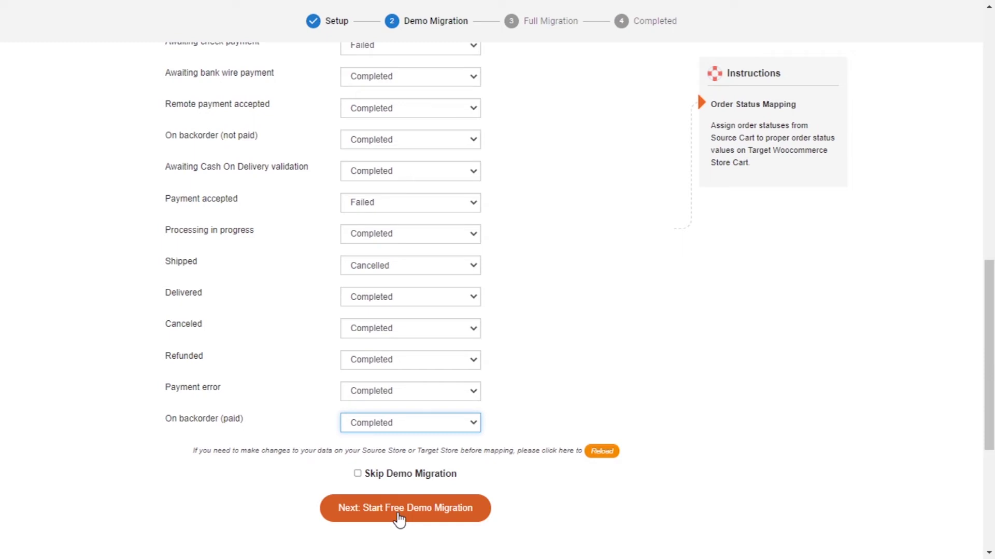
Step: Choose to skip the demo migration and start the full migration
{"action": "left_click", "coordinate": [358, 474]}
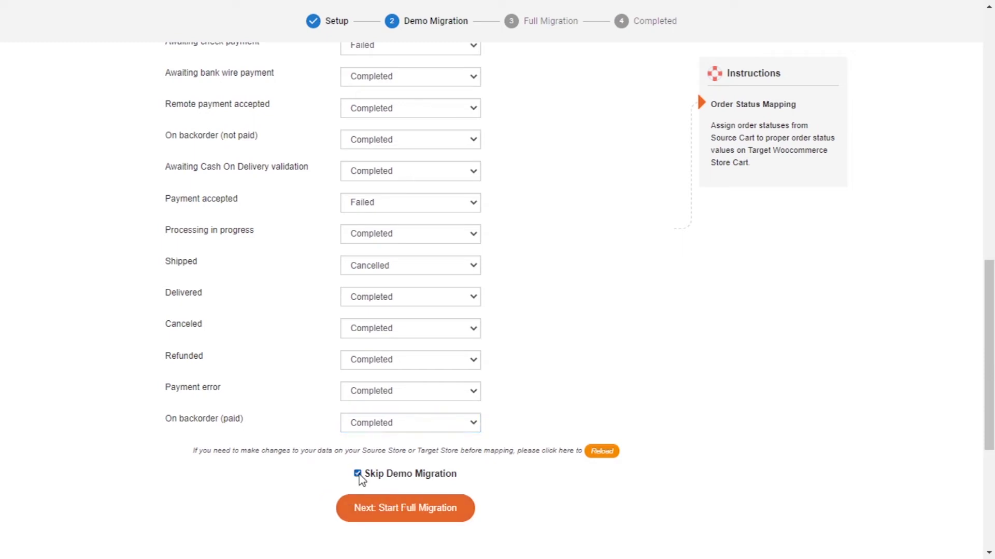
{"action": "left_click", "coordinate": [403, 509]}
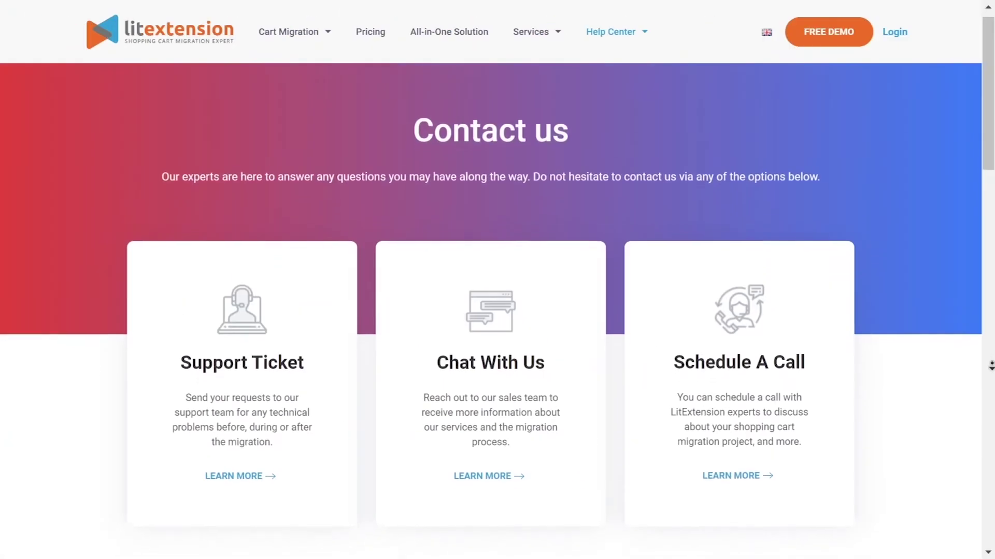
Step: Review the support options and the inquiry form on the Contact us page
{"action": "scroll", "coordinate": [991, 377], "scroll_direction": "down", "scroll_amount": 3}
{"action": "scroll", "coordinate": [991, 377], "scroll_direction": "down", "scroll_amount": 5}
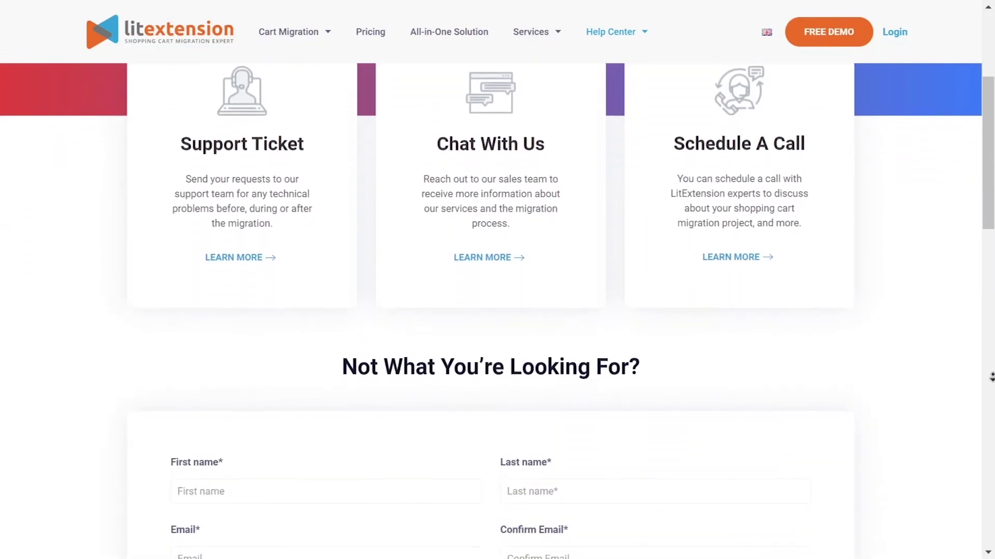
{"action": "scroll", "coordinate": [990, 377], "scroll_direction": "down", "scroll_amount": 5}
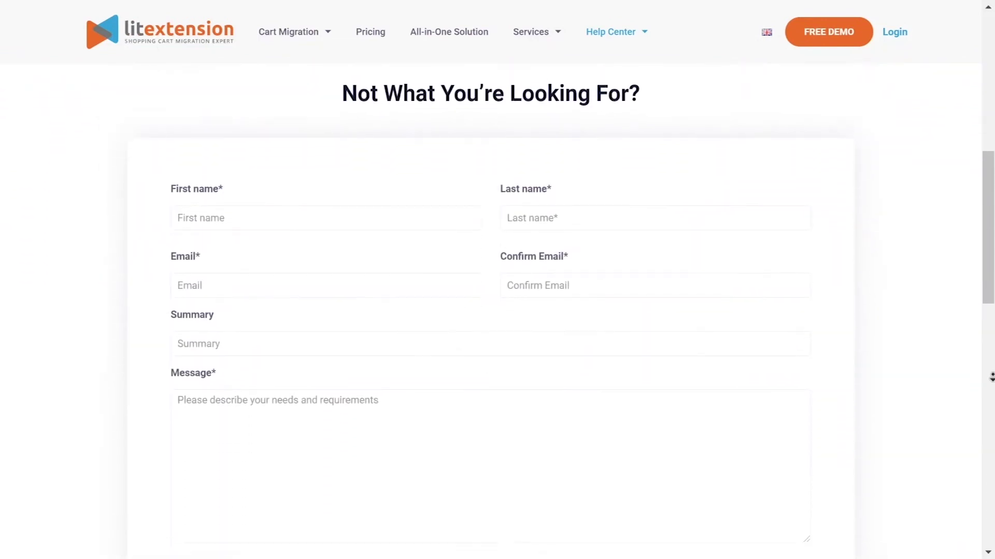